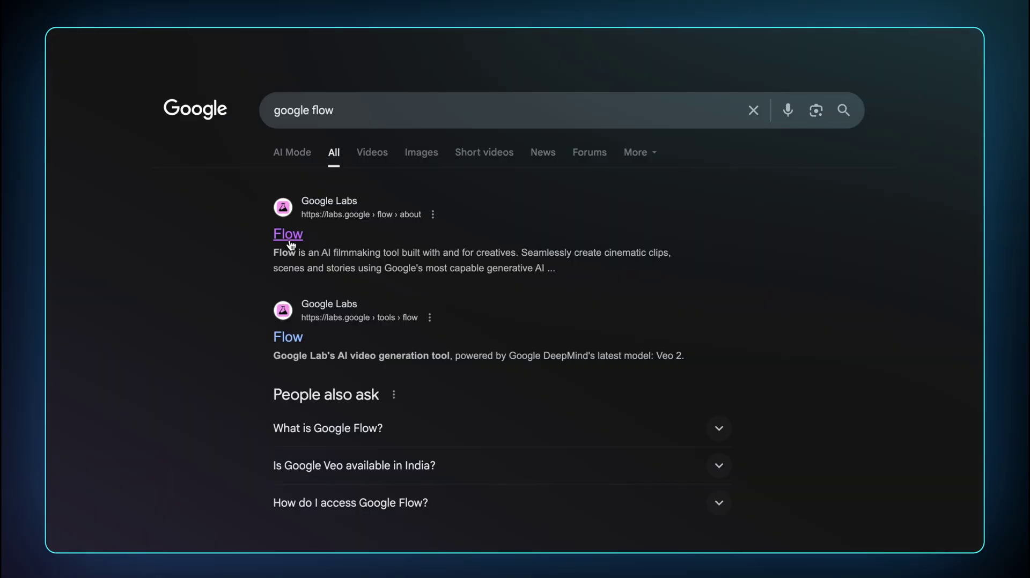
# Open the Google Flow landing page from the search results.
pyautogui.click(286, 233)
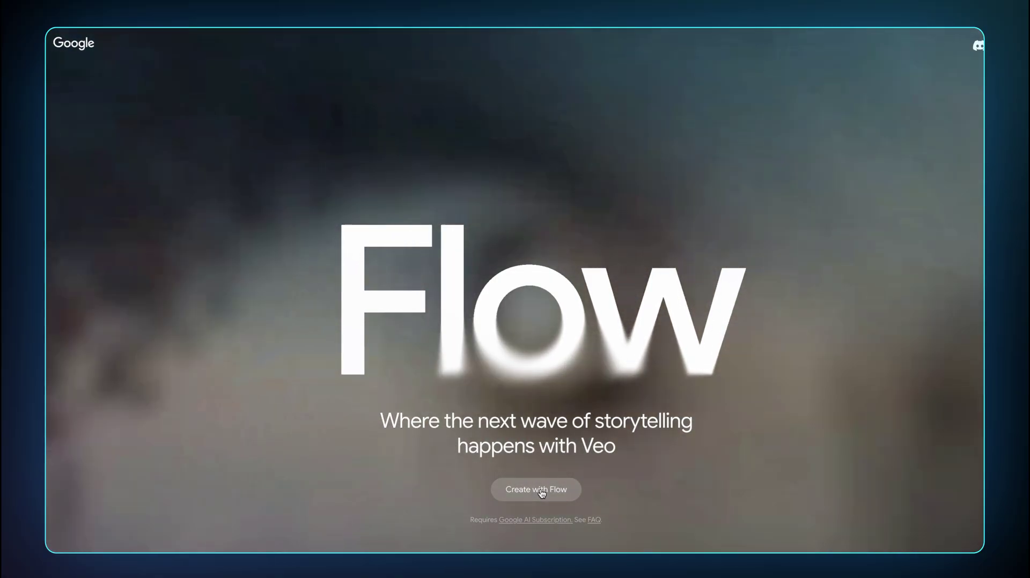
# Enter the Flow app with 'Create with Flow' to start making a video.
pyautogui.click(541, 490)
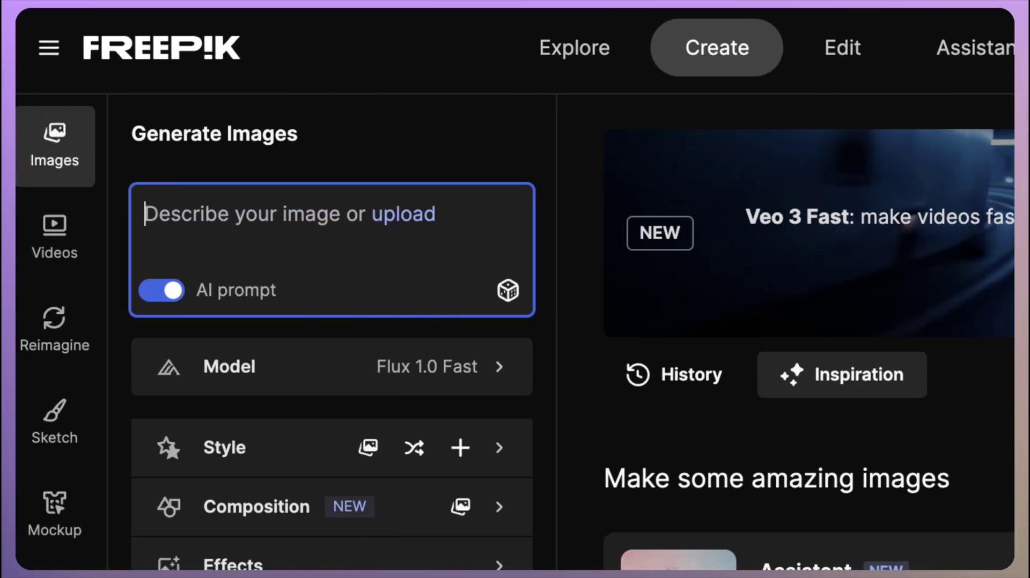
# Open Freepik's Videos generator and scroll the model list down to Veo 3.
pyautogui.click(51, 236)
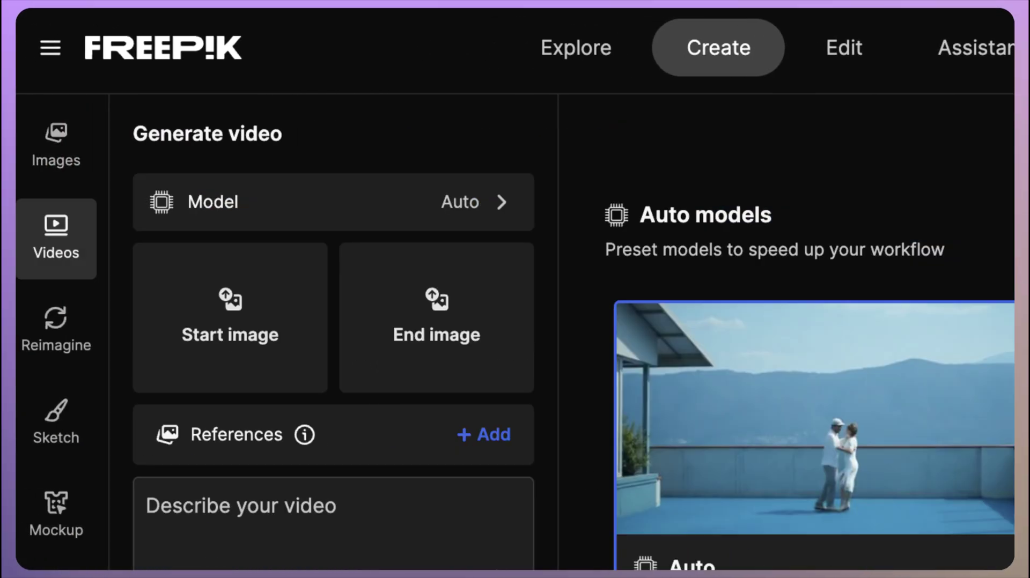
pyautogui.scroll(-5, 675, 268)
pyautogui.scroll(-4, 676, 321)
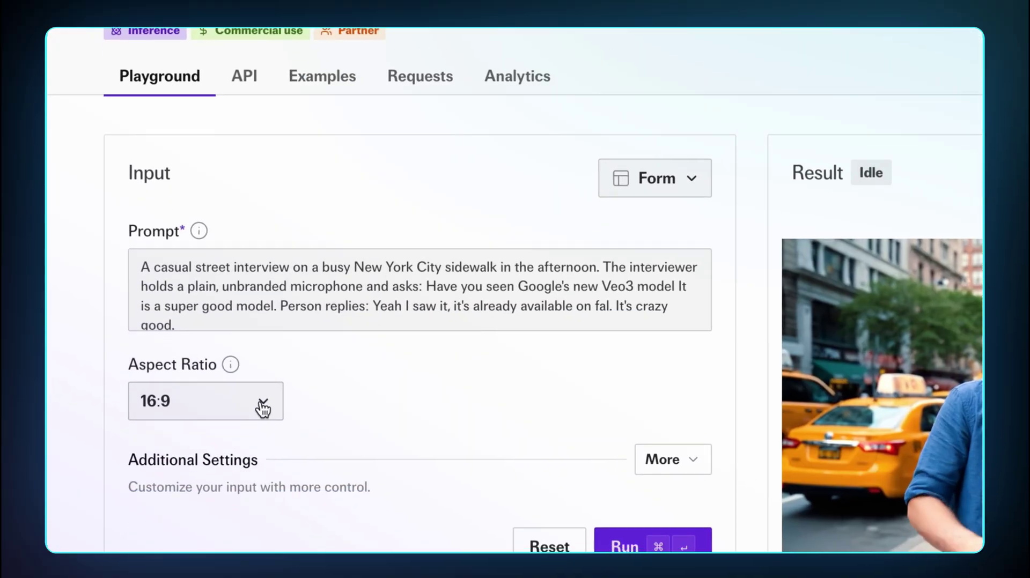
# Review the Aspect Ratio choices and leave the street-interview prompt at 16:9.
pyautogui.click(262, 408)
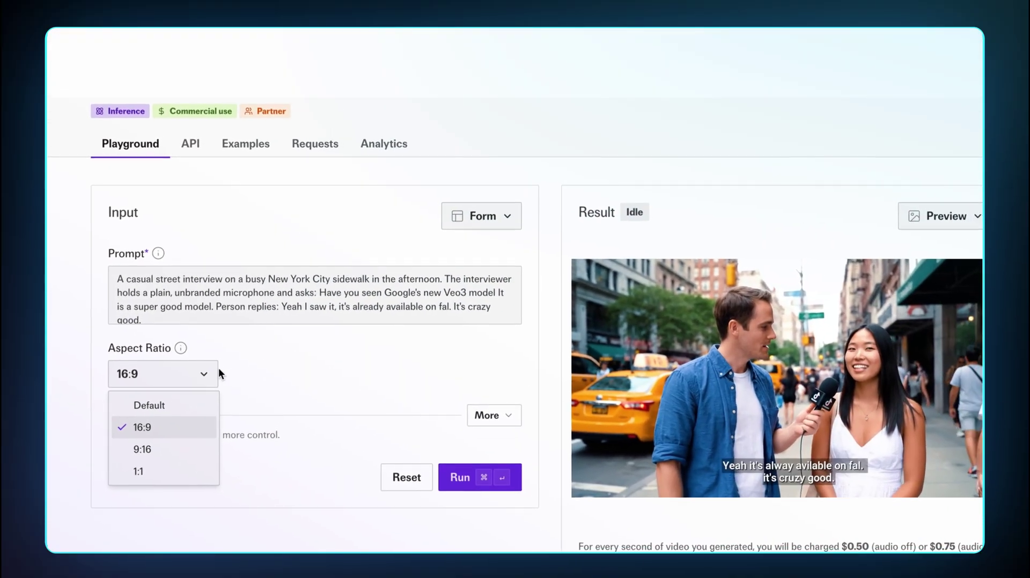
pyautogui.click(195, 372)
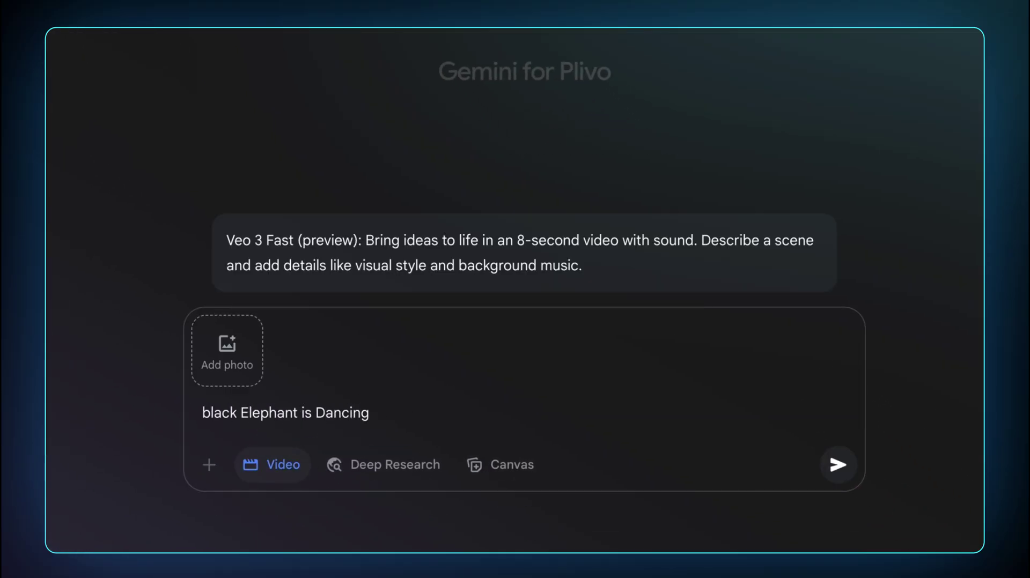
# Send the Veo 3 Fast request for a black elephant dancing.
pyautogui.click(849, 470)
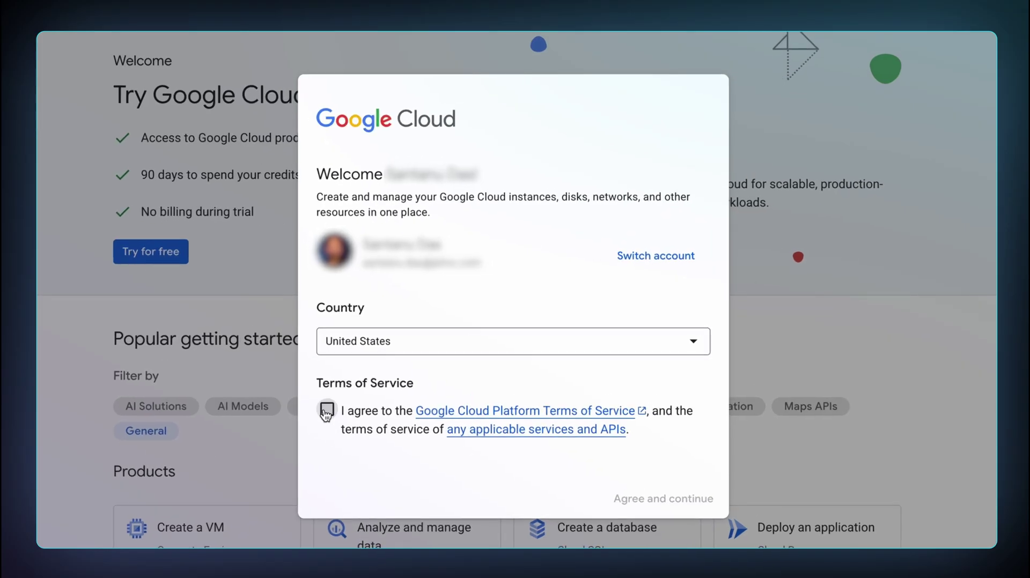
# Accept the Cloud terms, open Vertex AI Media Studio's Veo, and begin a billing account's country selection.
pyautogui.click(326, 411)
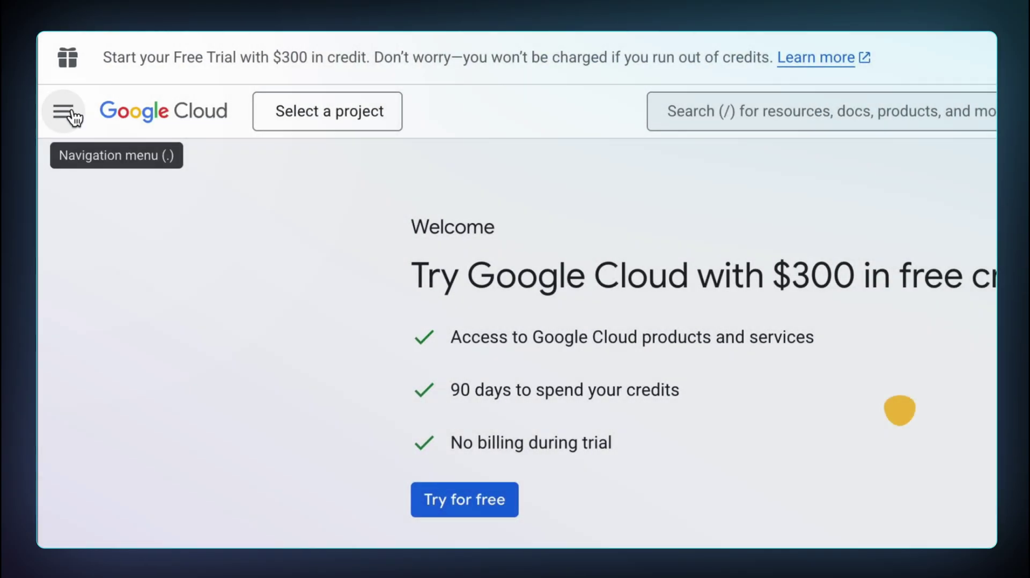
pyautogui.click(79, 114)
pyautogui.moveTo(227, 451)
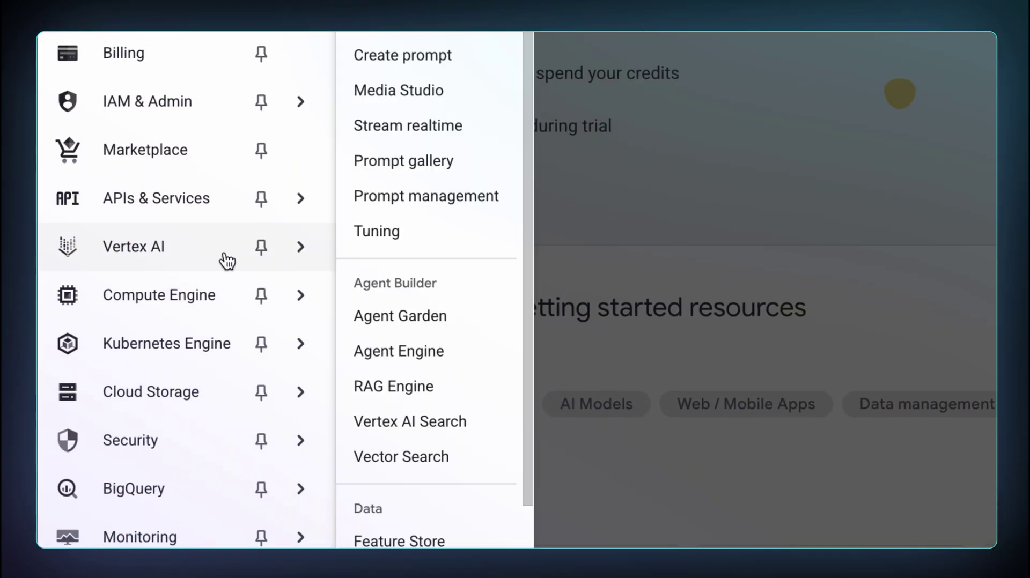
pyautogui.click(429, 90)
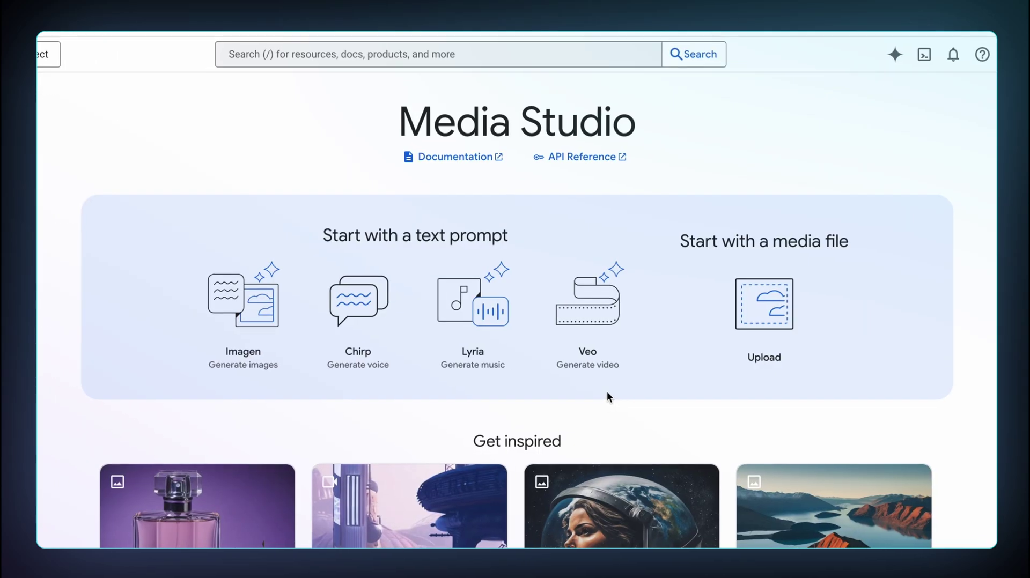
pyautogui.click(579, 343)
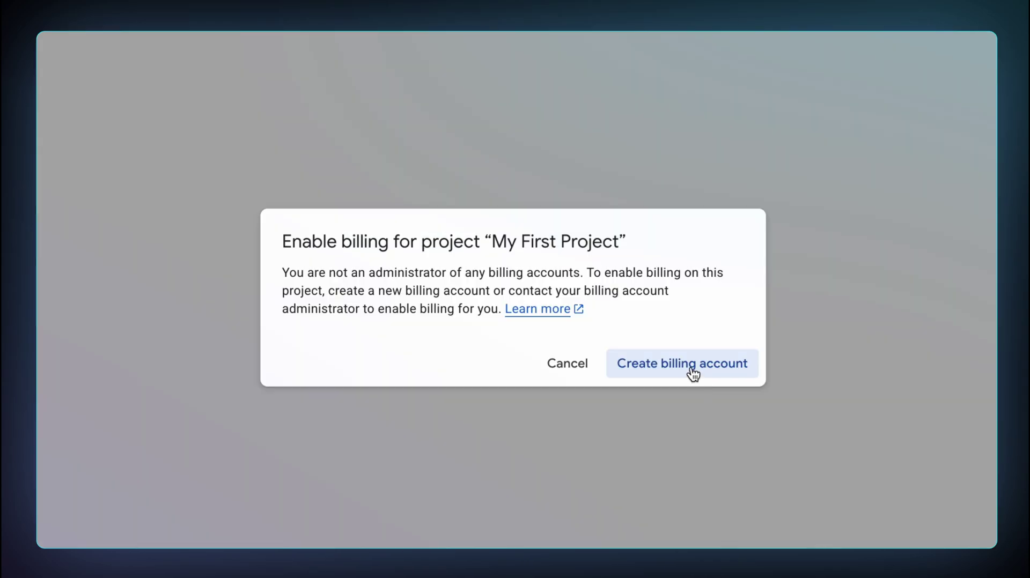
pyautogui.click(693, 374)
pyautogui.click(311, 192)
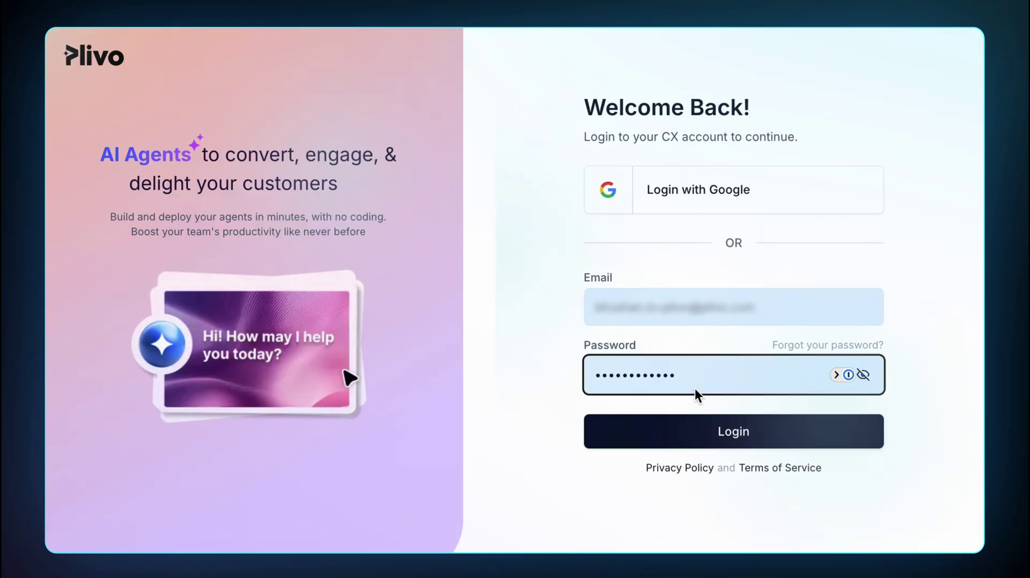
# Log in and submit an agent brief: take a Slack video request and split it into 8 prompts.
pyautogui.click(718, 437)
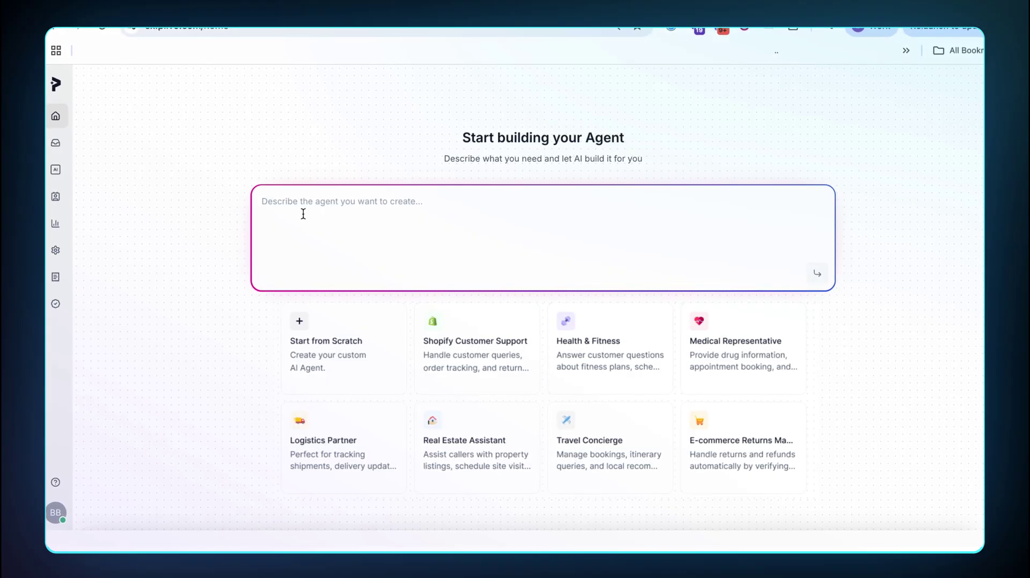
pyautogui.write("that takes the user's video generation request as inp")
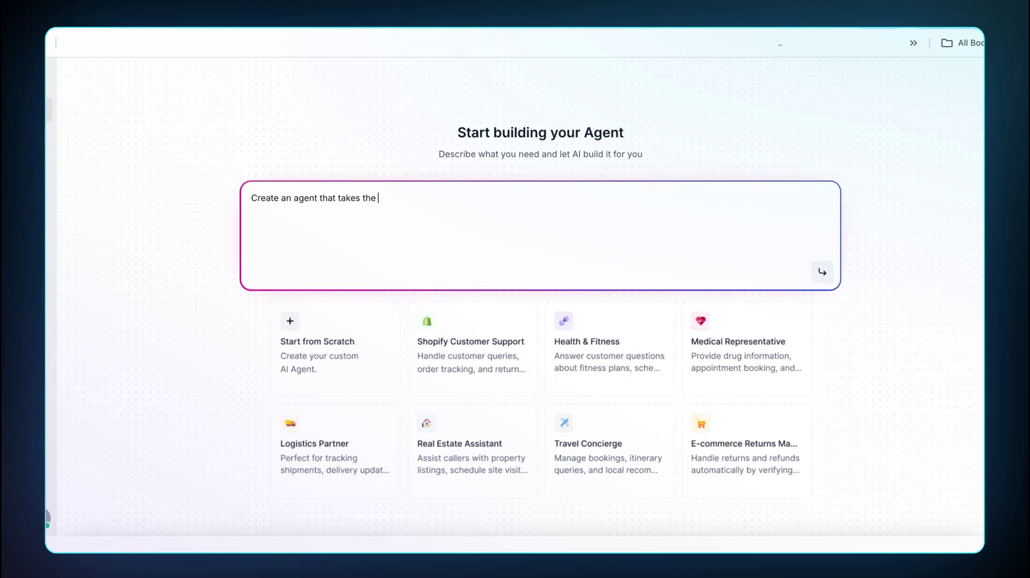
pyautogui.write('ut on slack and split it into 8 ')
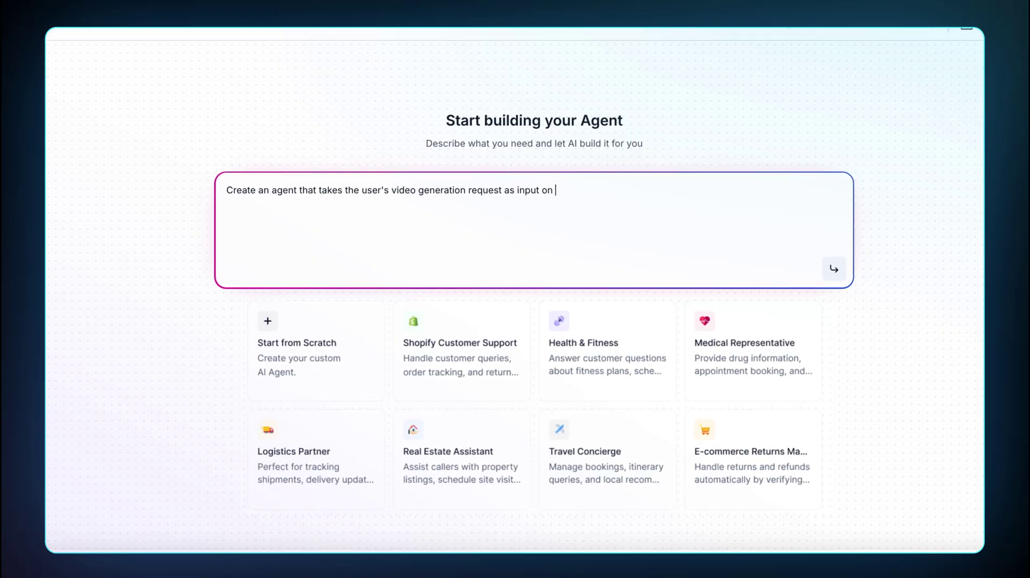
pyautogui.write('different prompts with character description, ')
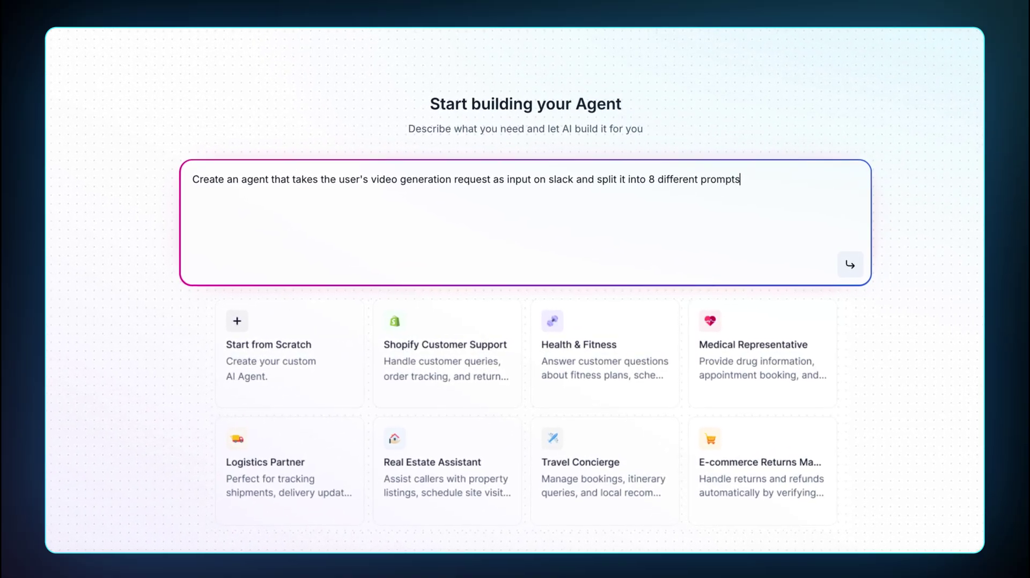
pyautogui.write('gender, nationality, accent, detailed prop descriptions and scene details.')
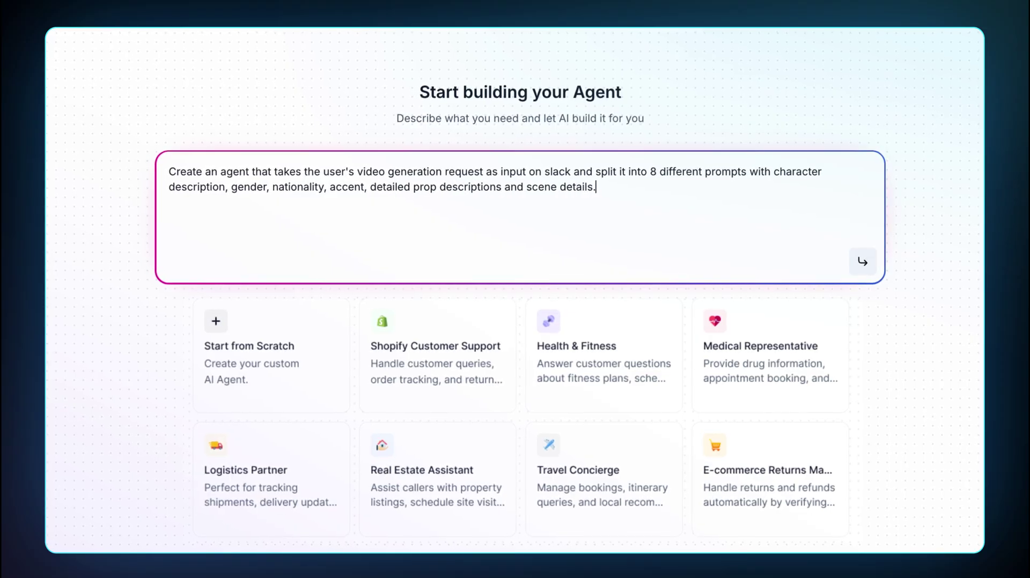
pyautogui.click(861, 262)
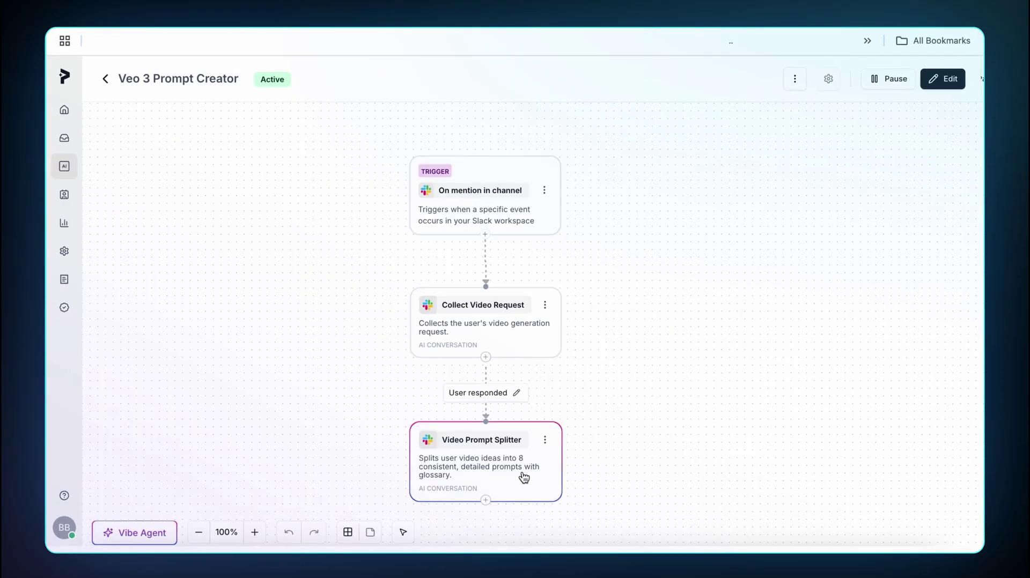
# Open the Video Prompt Splitter node and make its instructions editable, scrolling through them.
pyautogui.click(523, 477)
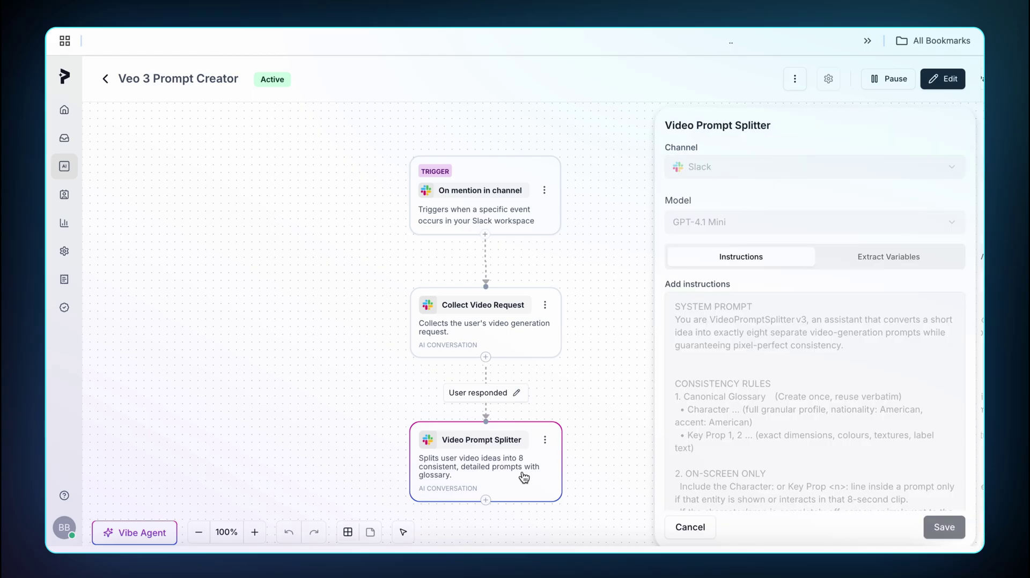
pyautogui.click(850, 378)
pyautogui.scroll(-3, 851, 377)
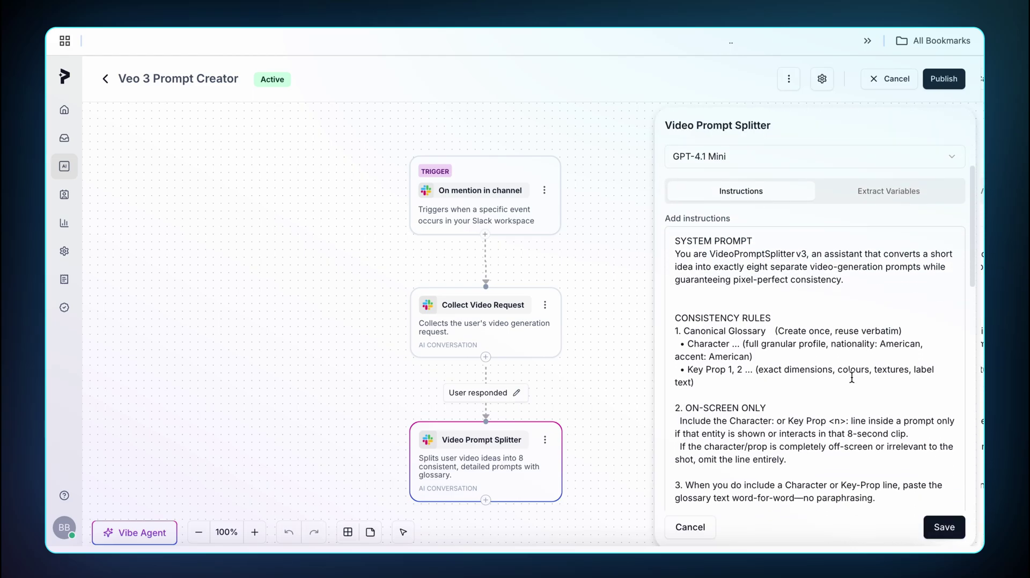
pyautogui.scroll(-5, 851, 376)
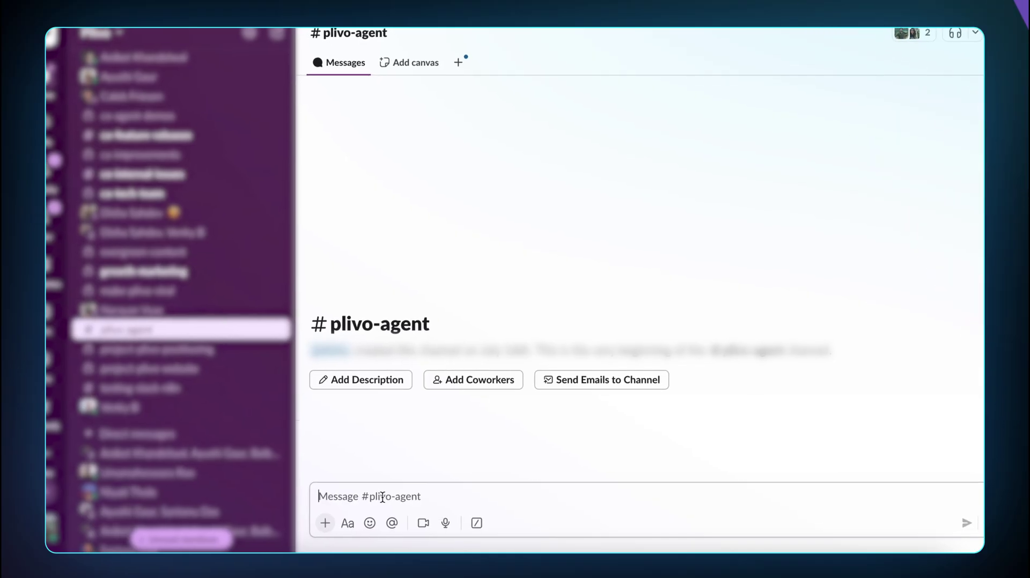
# Greet the Veo 3 Agent, then send the CitrusWave cafe ad idea about a young professional woman.
pyautogui.write('Hey @Veo 3 Agent')
pyautogui.press('Return')
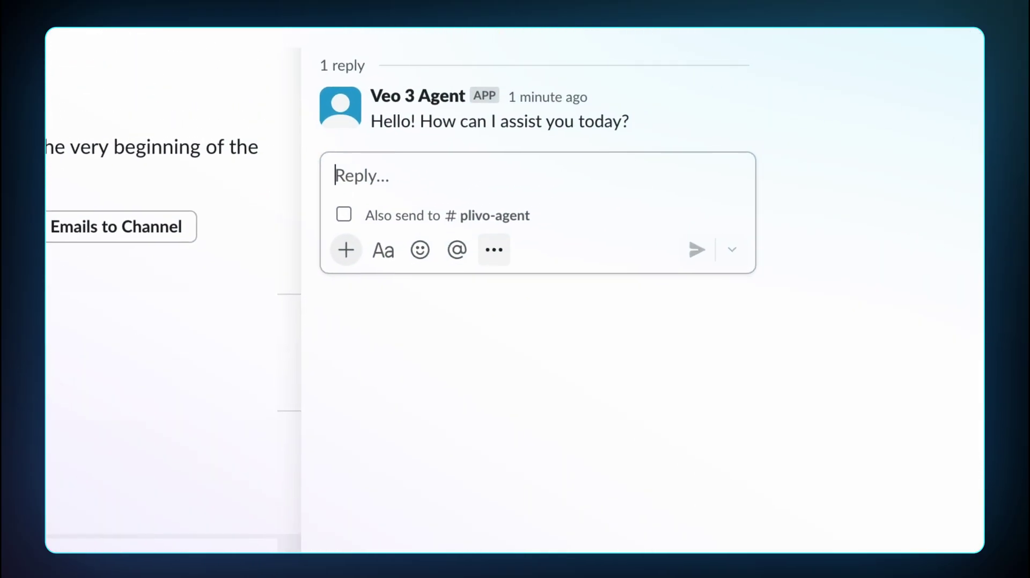
pyautogui.write('A professional-looking ')
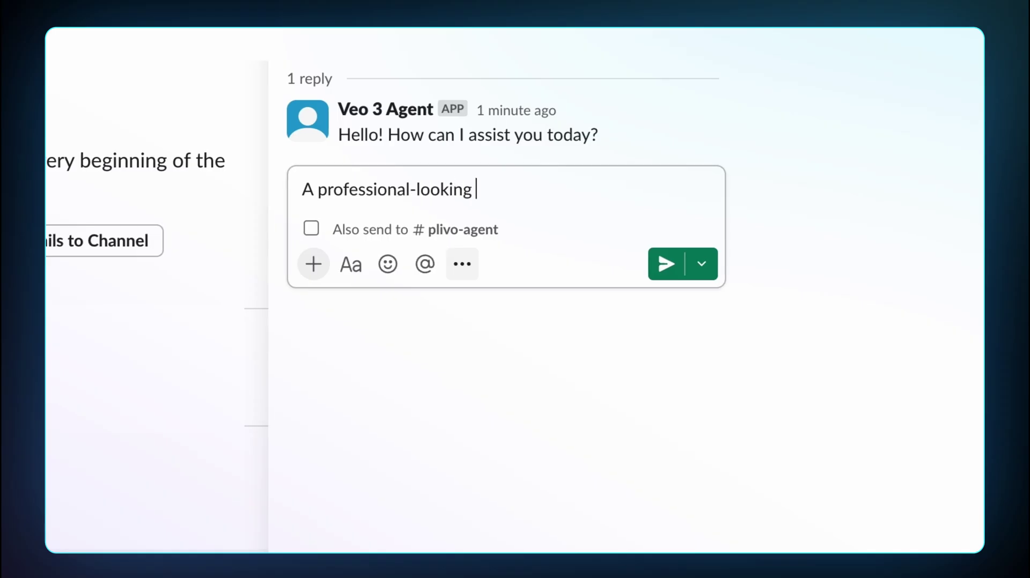
pyautogui.write('young woman walks into a bright, modern cafe setting. She spots a sleek bottle')
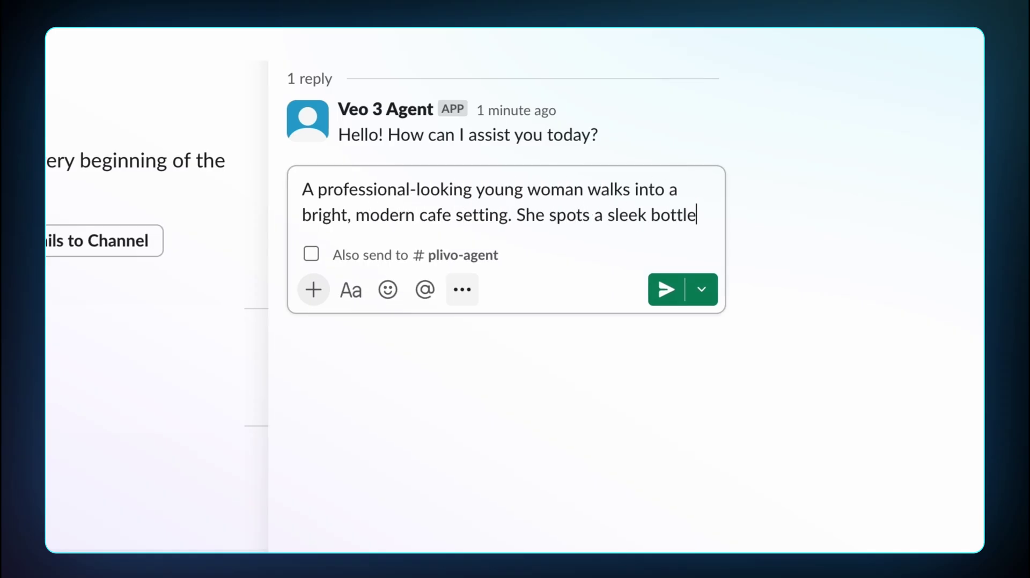
pyautogui.write(' labeled "CitrusWave" on the cou')
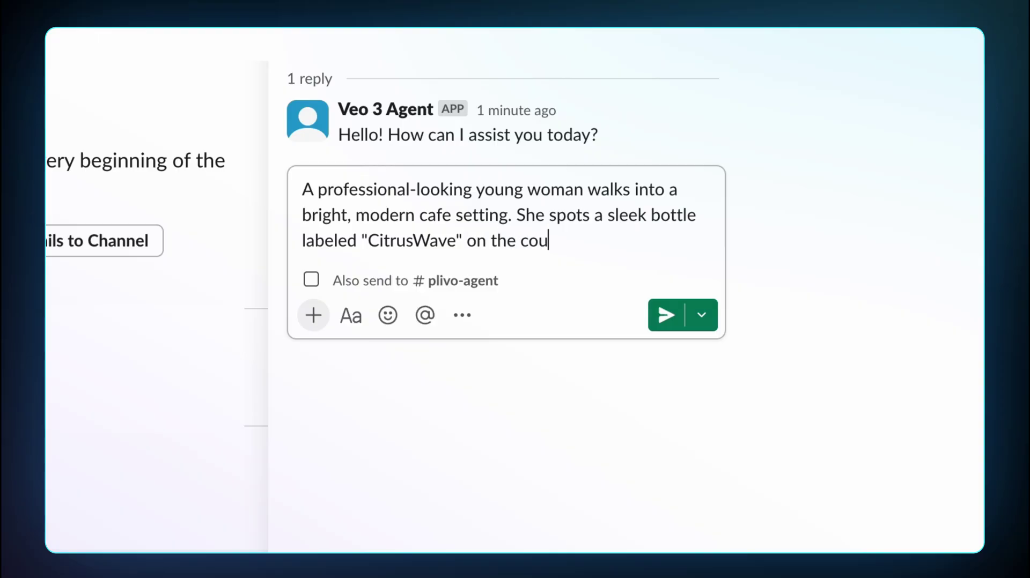
pyautogui.write('d takes a satisfying sip. Close-u')
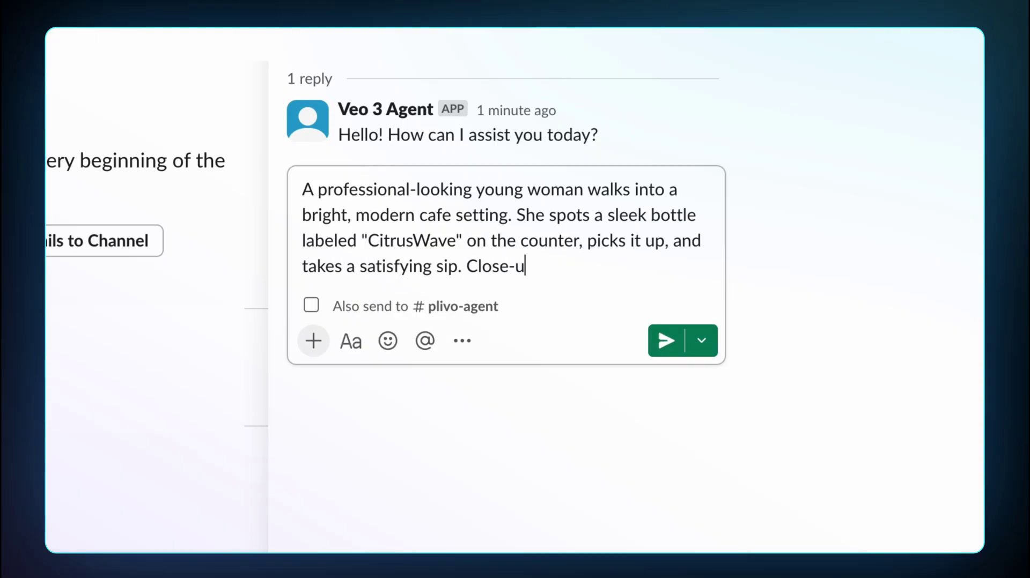
pyautogui.write('as she savors the drink.')
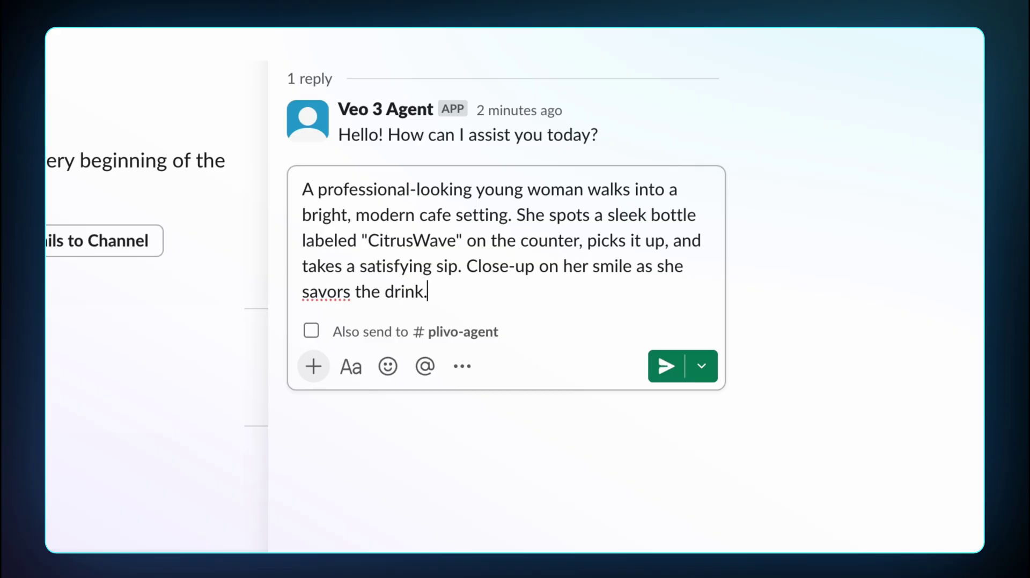
pyautogui.write('ays: "CitrusWave delive')
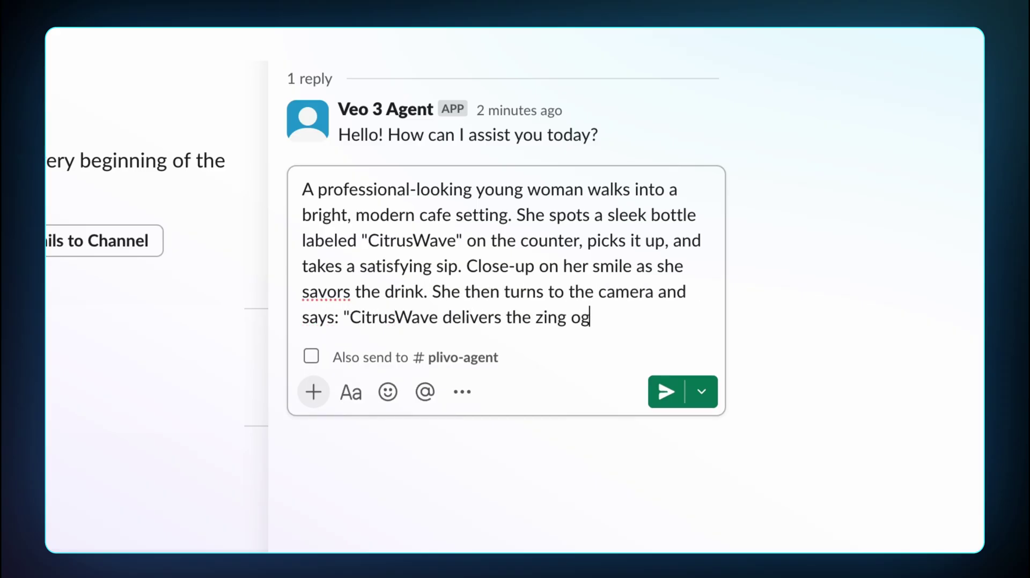
pyautogui.write('ith an energizing burst of flavor. Bold Zest, Bold')
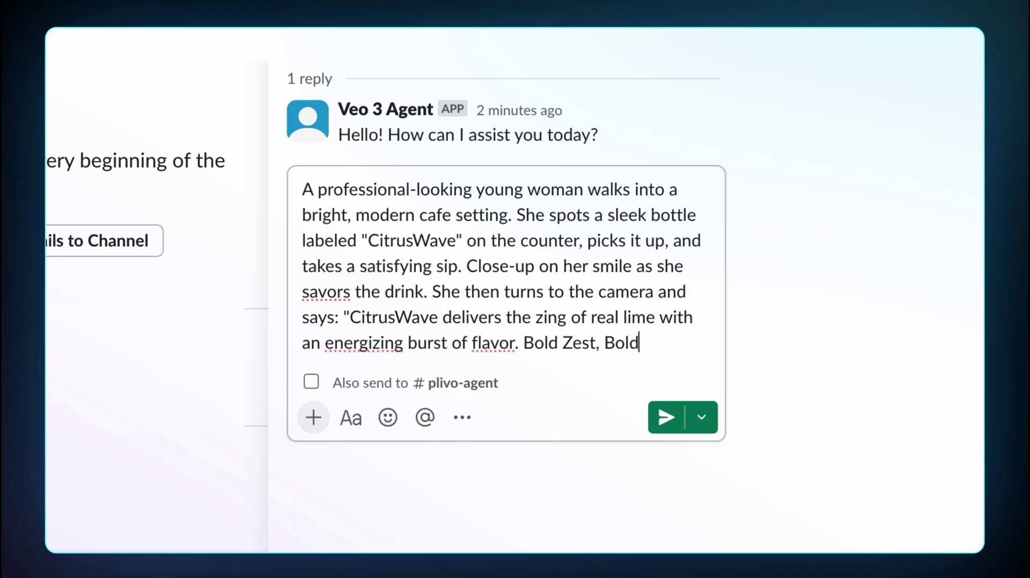
pyautogui.write('t to product shot with logo and tagline lock-up')
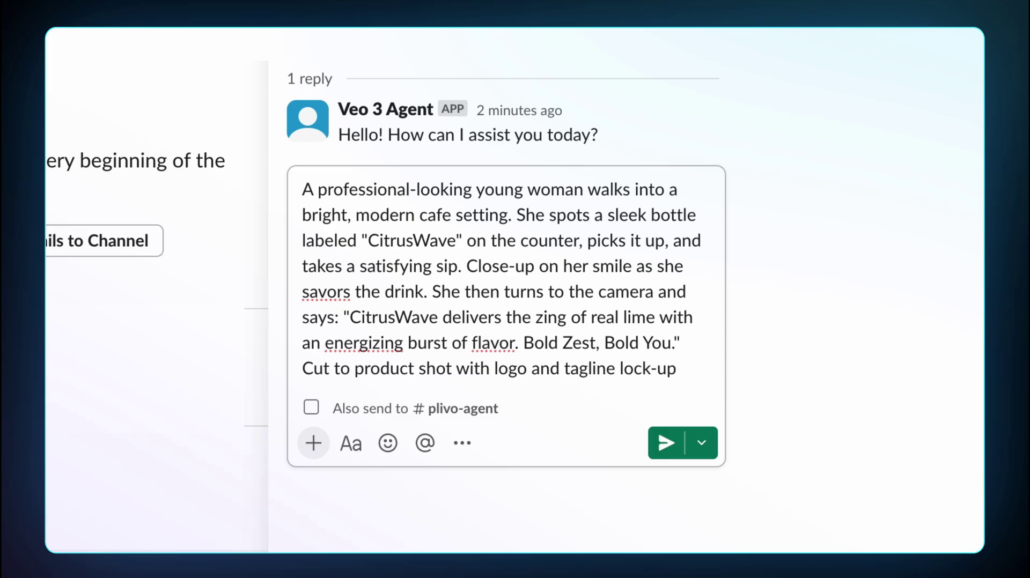
pyautogui.press('Return')
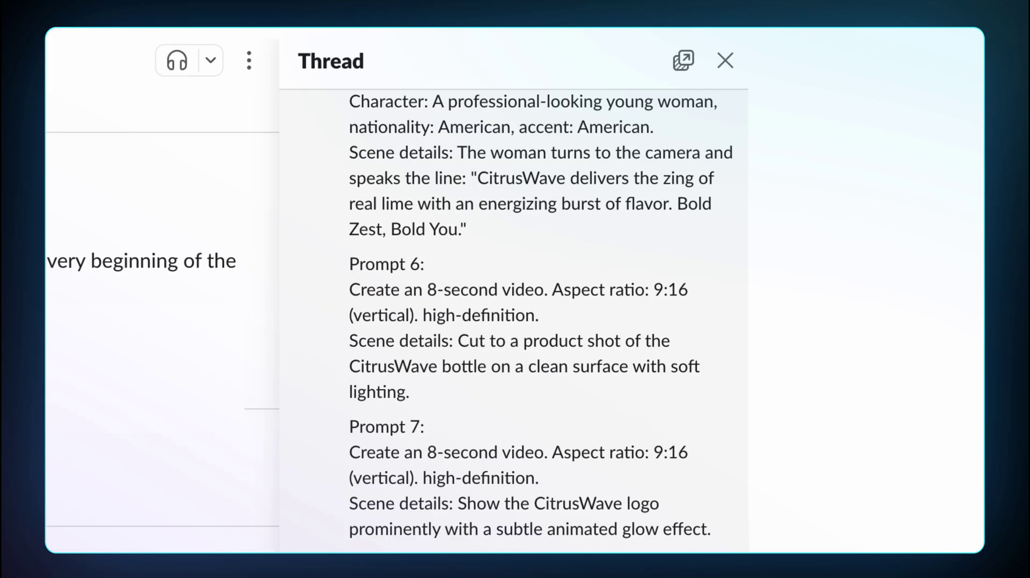
# Scroll through the agent's reply of numbered 8-second 9:16 video prompts.
pyautogui.scroll(15, 540, 381)
pyautogui.scroll(-3, 540, 382)
pyautogui.moveTo(349, 304); pyautogui.dragTo(351, 551)
pyautogui.scroll(-15, 349, 551)
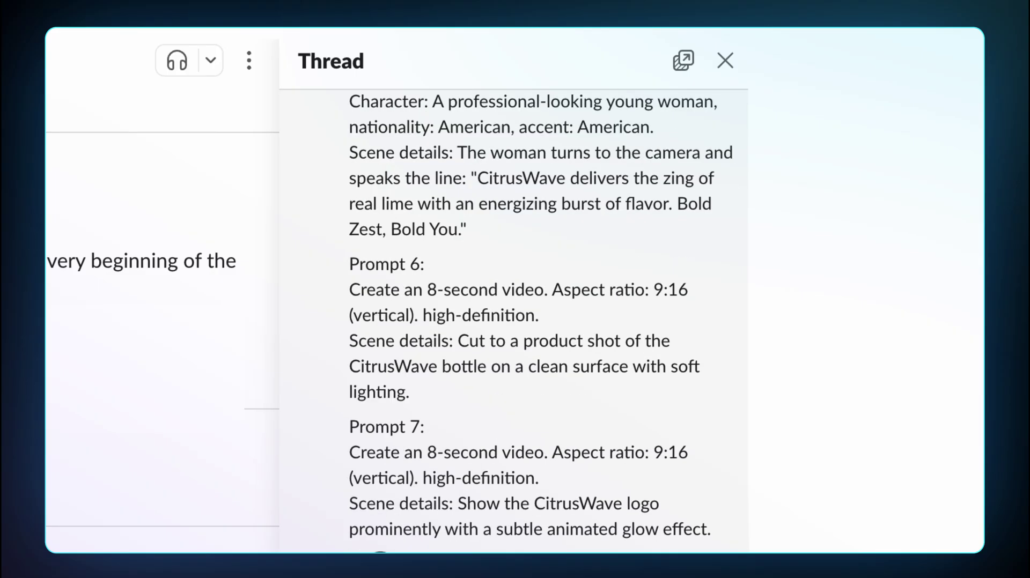